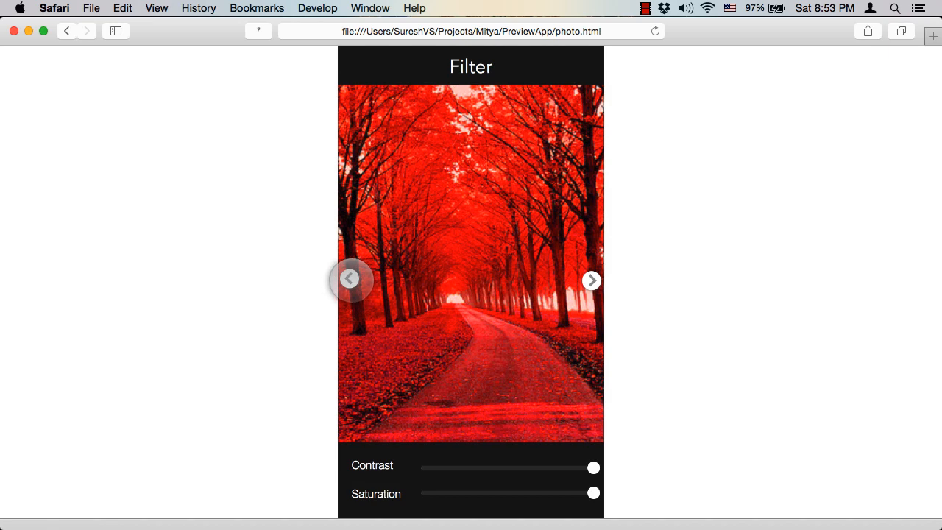
Try the finished photo prototype by switching between the forest and flower photos and lowering the flower photo's contrast and saturation
click(349, 279)
click(591, 281)
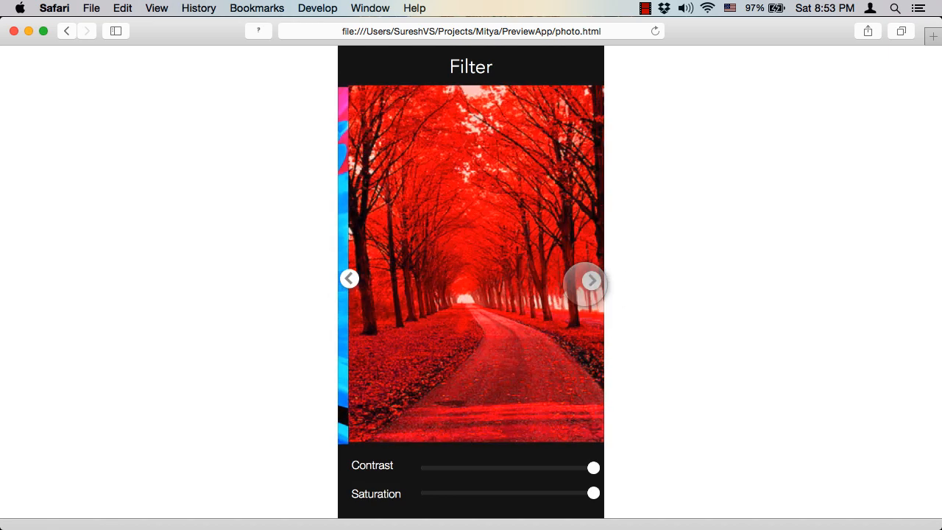
click(350, 278)
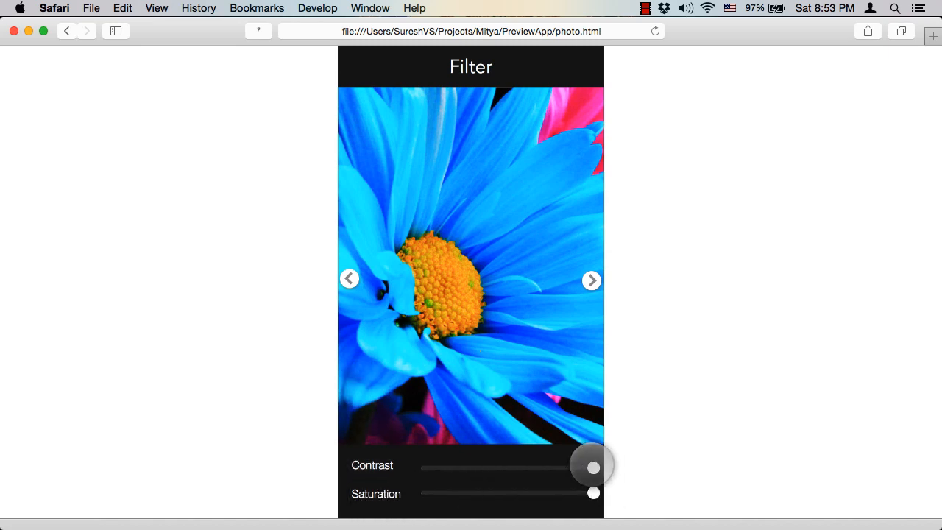
mouse_move(563, 465)
mouse_down()
mouse_move(479, 468)
mouse_move(552, 468)
mouse_up()
drag(593, 493, 529, 492)
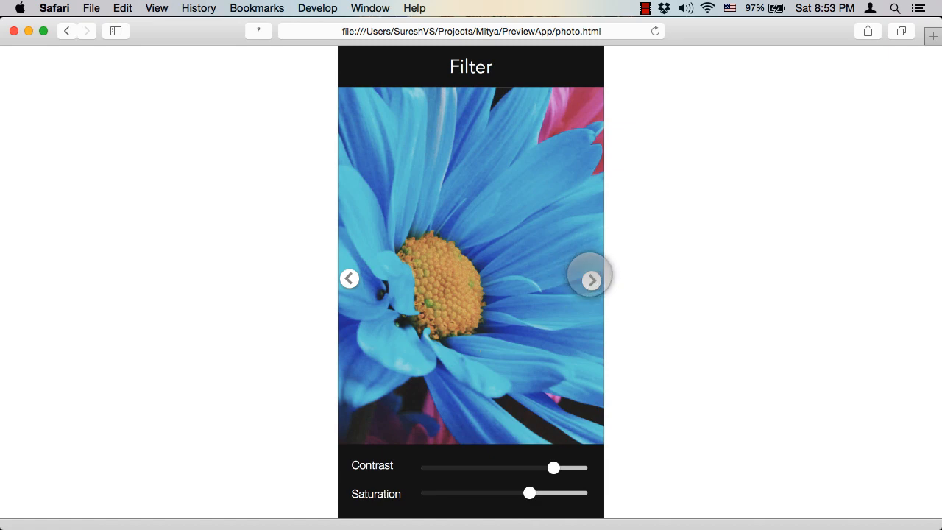
click(590, 280)
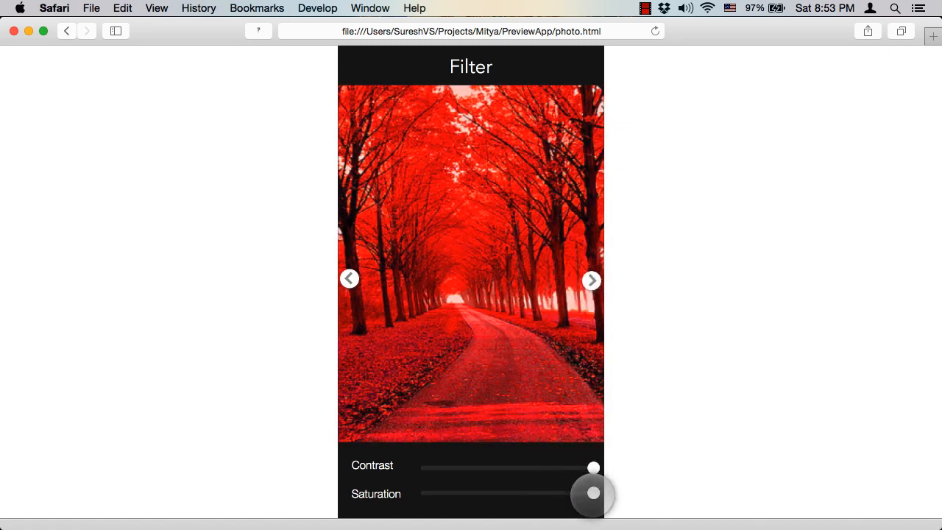
Remove the forest photo's saturation, check that each photo keeps its own filter settings, and minimize the browser window
drag(593, 492, 410, 494)
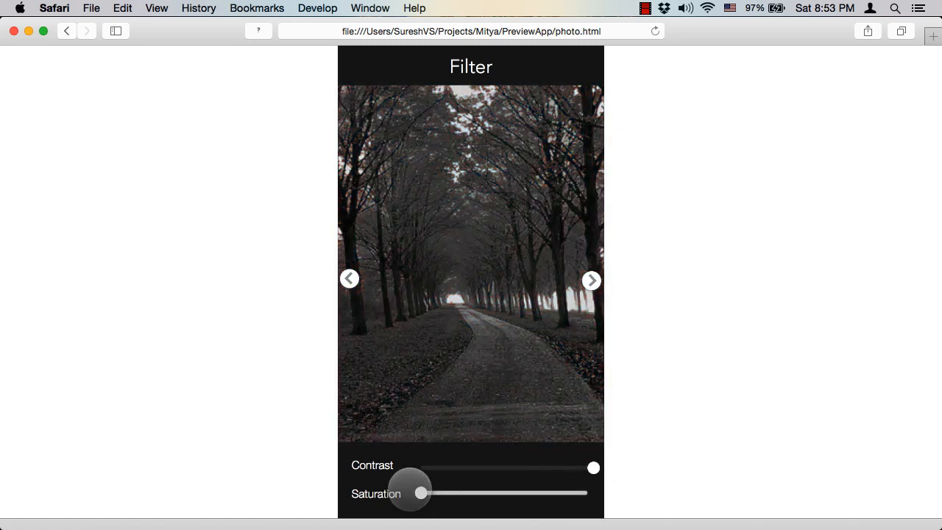
click(348, 279)
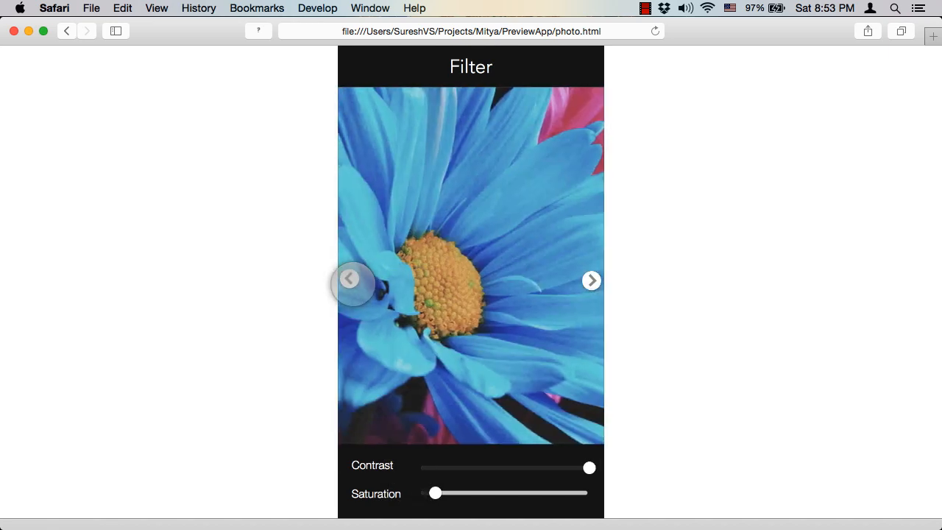
click(593, 278)
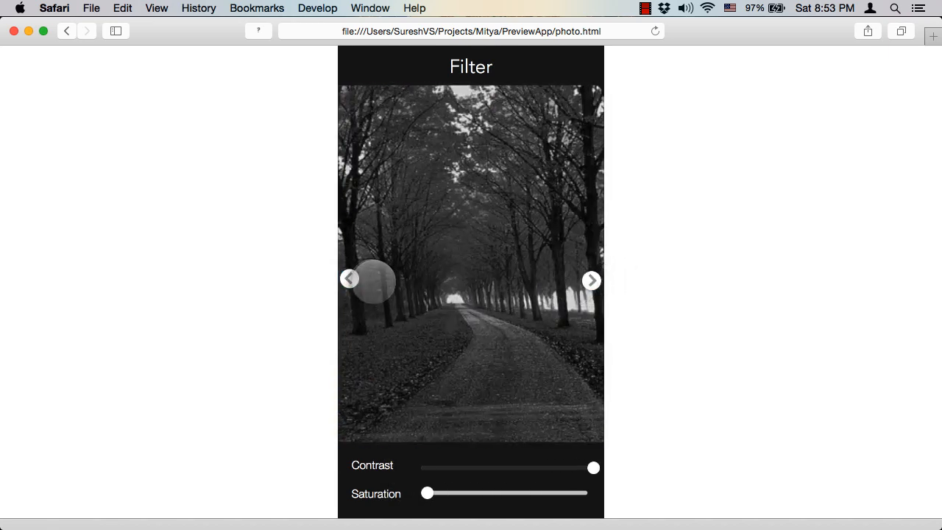
click(350, 277)
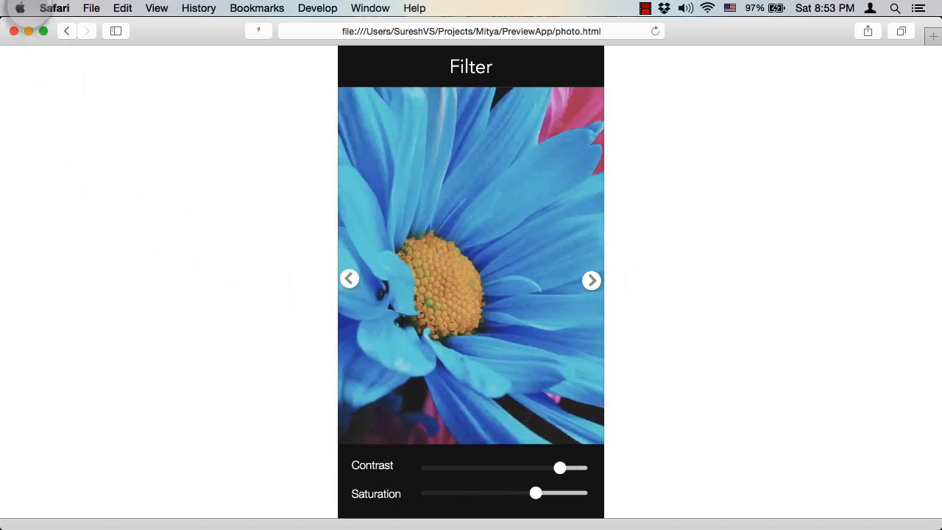
click(28, 31)
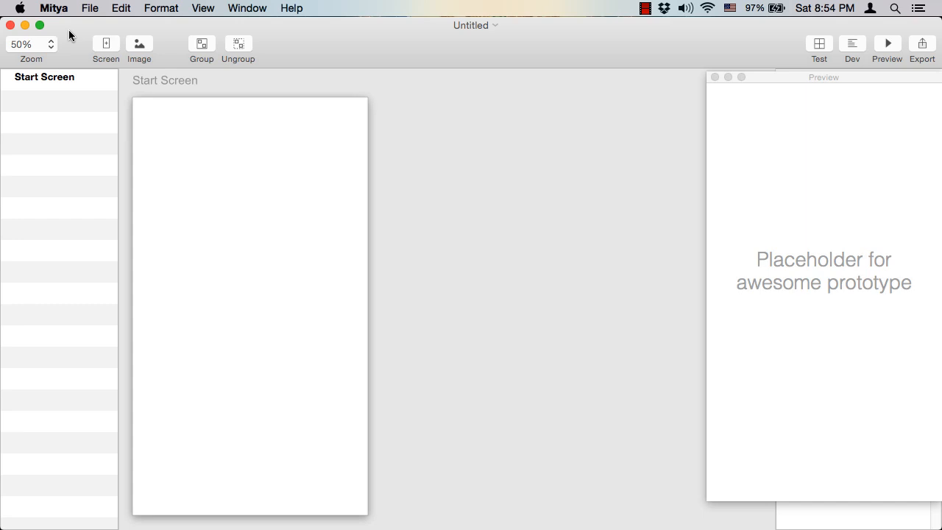
Import BG.png, Flower.png, Forest.png, Left.png and Right.png from the Demo folder into the Start Screen
click(140, 42)
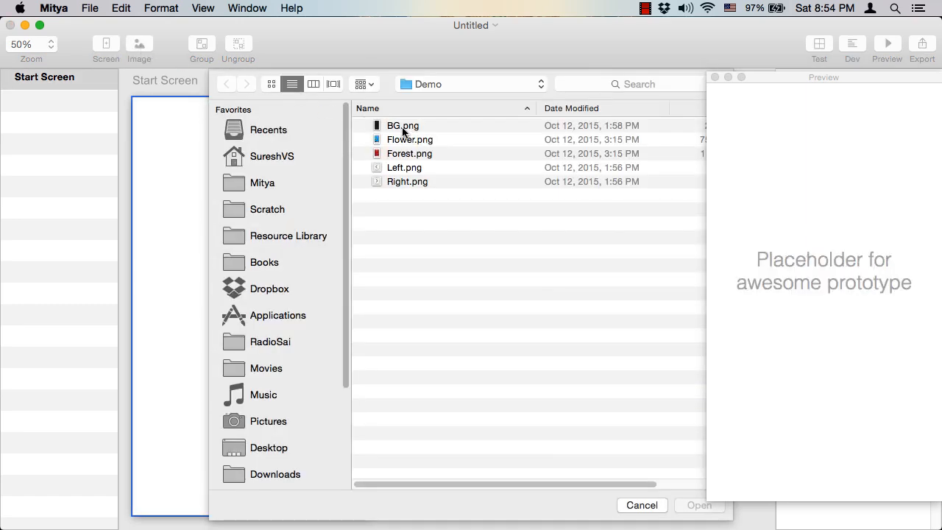
click(402, 127)
shift+click(401, 183)
key(Return)
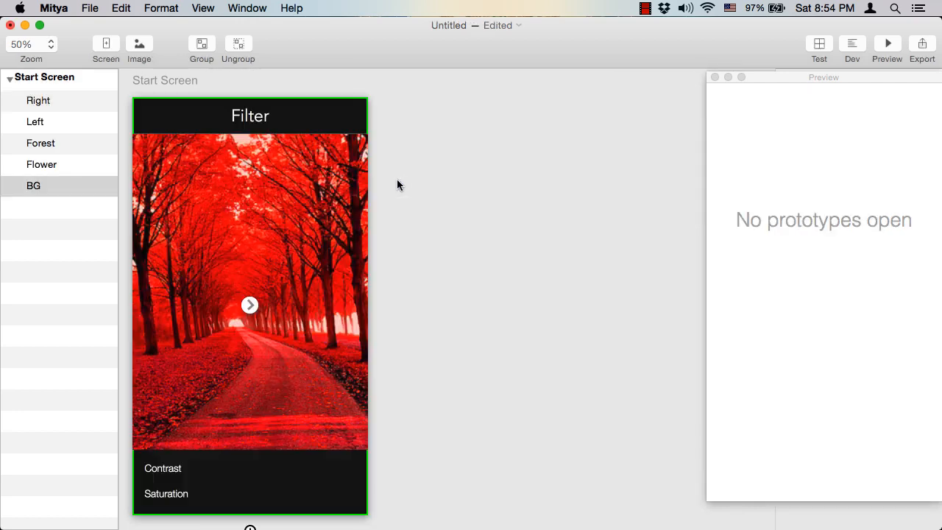
Place the Forest image just outside the Start Screen's right side and the Right and Left arrows at their matching screen edges
drag(226, 199, 464, 212)
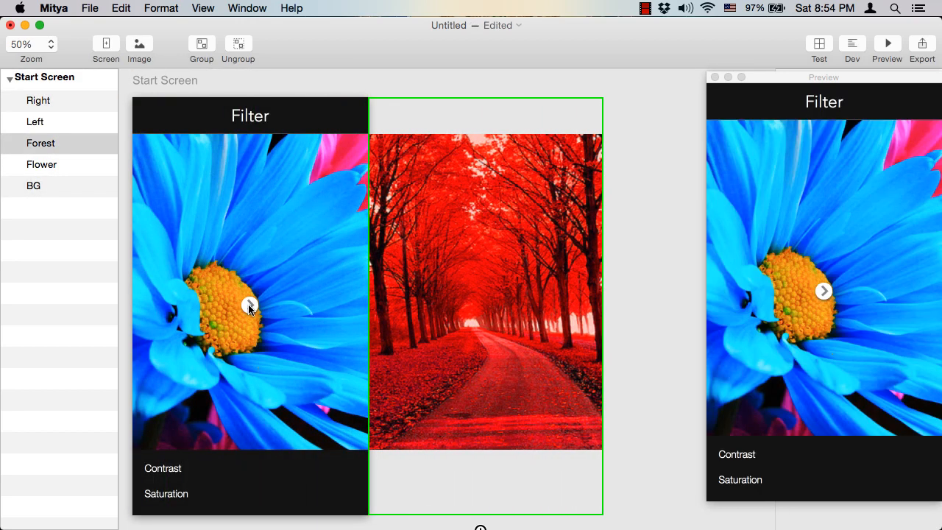
drag(249, 304, 356, 307)
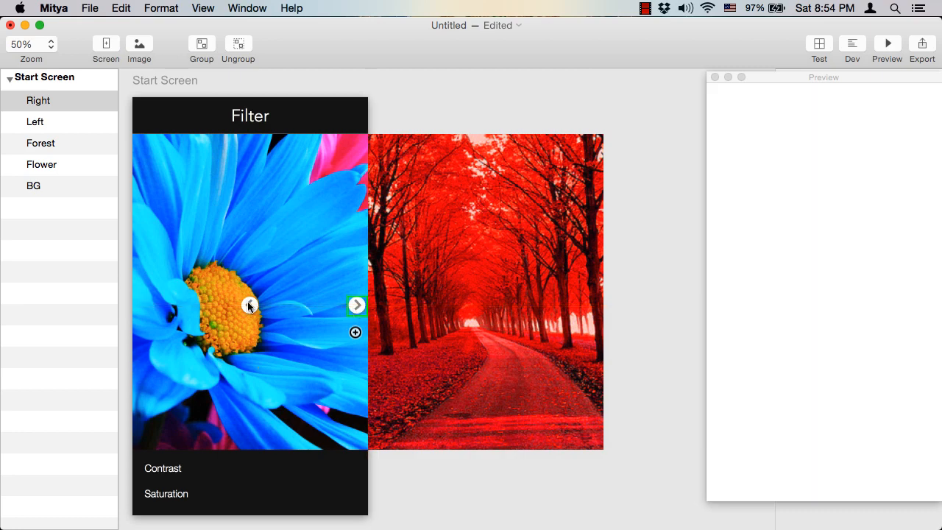
drag(248, 306, 142, 303)
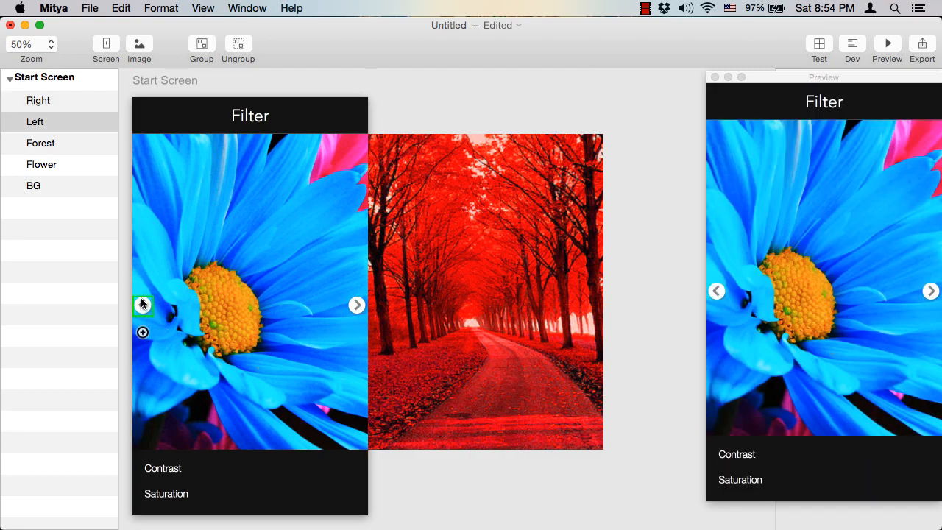
Set the canvas zoom to 25%, duplicate the Start Screen, and place the copy below and to the right of the original
click(45, 45)
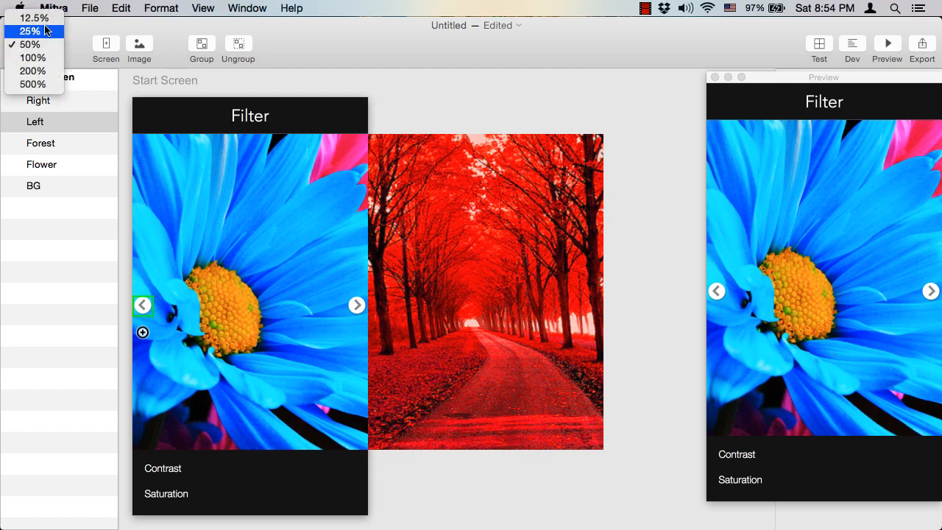
click(45, 29)
drag(320, 430, 137, 335)
click(40, 78)
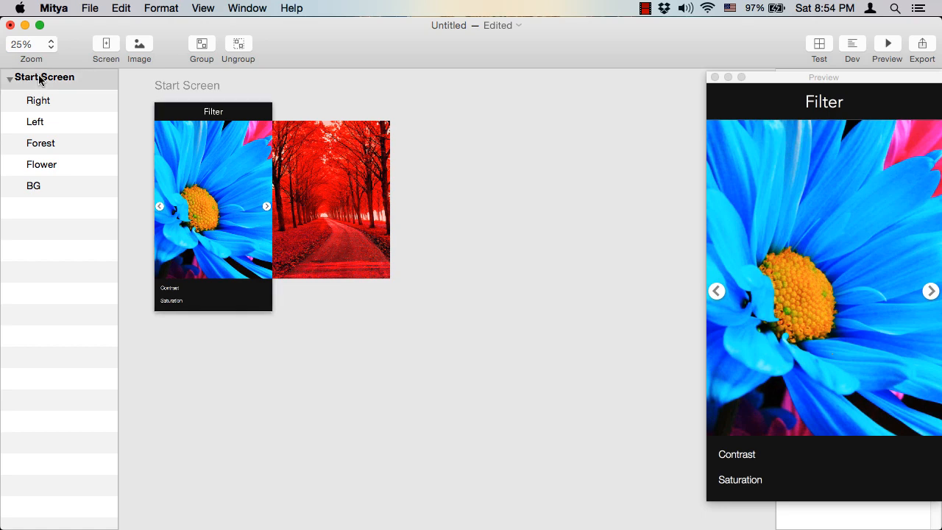
key(super+c)
key(super+v)
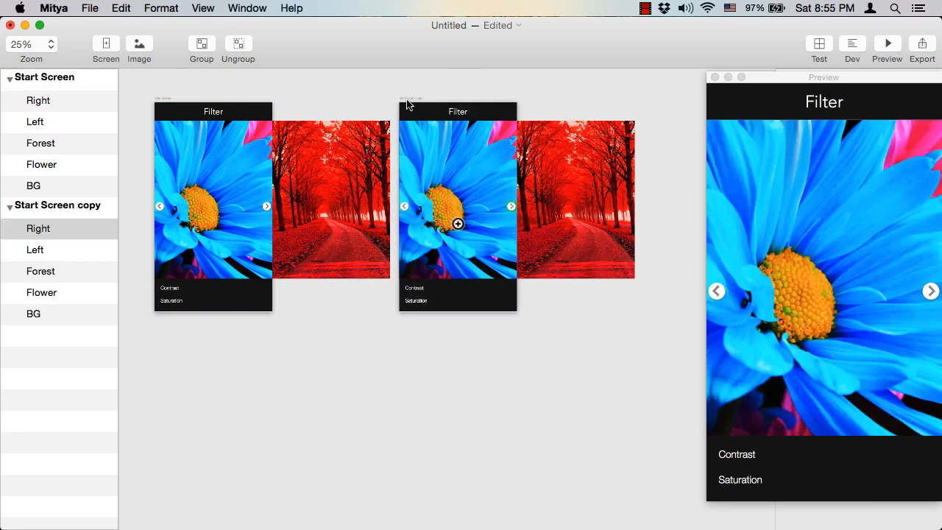
drag(406, 108, 423, 291)
In the Start Screen copy, shift Flower and Forest left together so Forest fills the screen, and move the copy further right
click(466, 353)
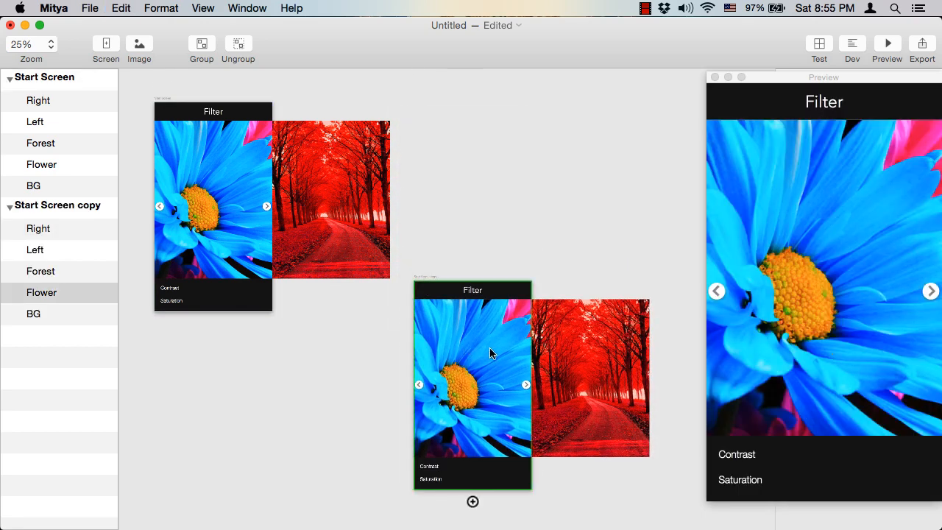
shift+click(556, 357)
drag(584, 343, 468, 337)
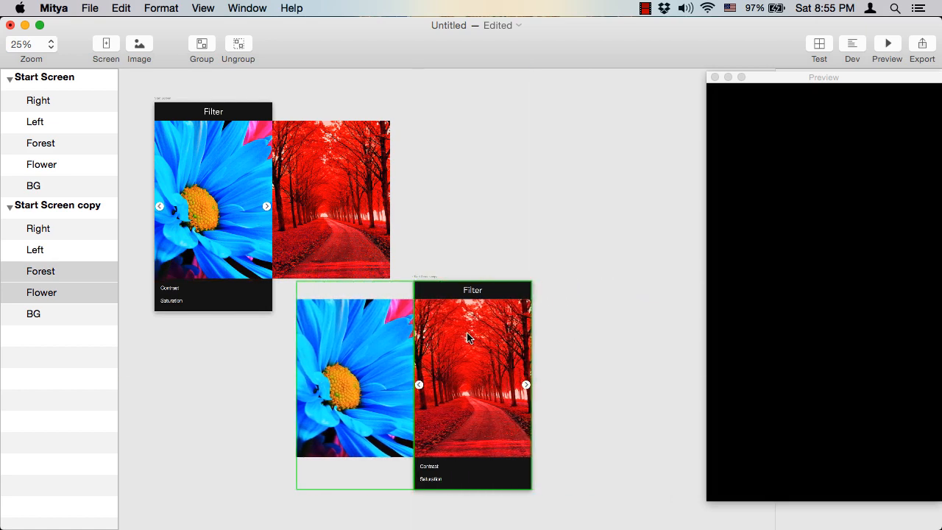
drag(431, 281, 487, 295)
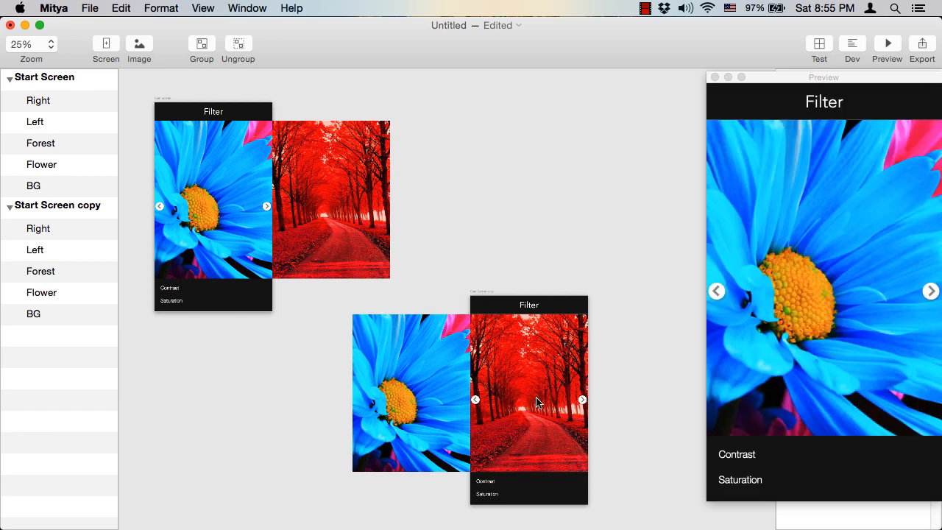
Link the Start Screen's Right arrow to the Start Screen copy, and the copy's Left arrow back to the Start Screen
click(267, 206)
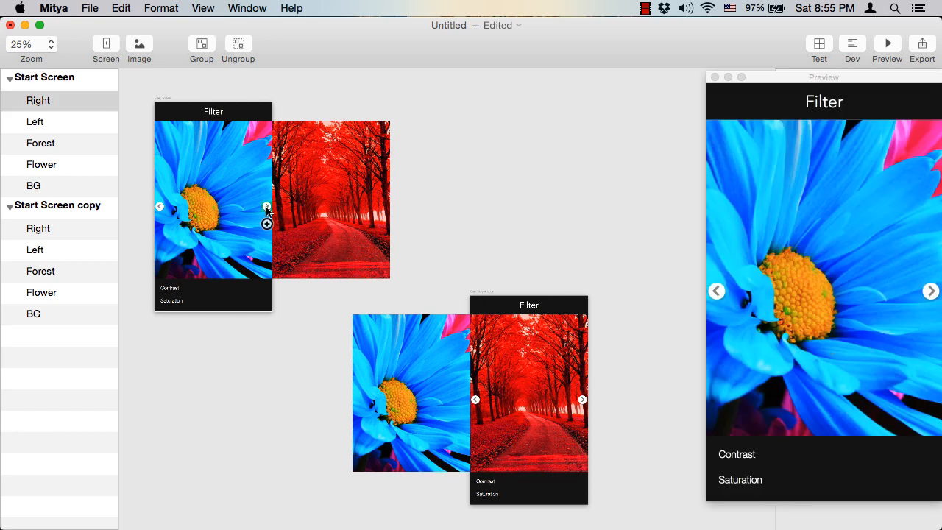
drag(267, 225, 512, 394)
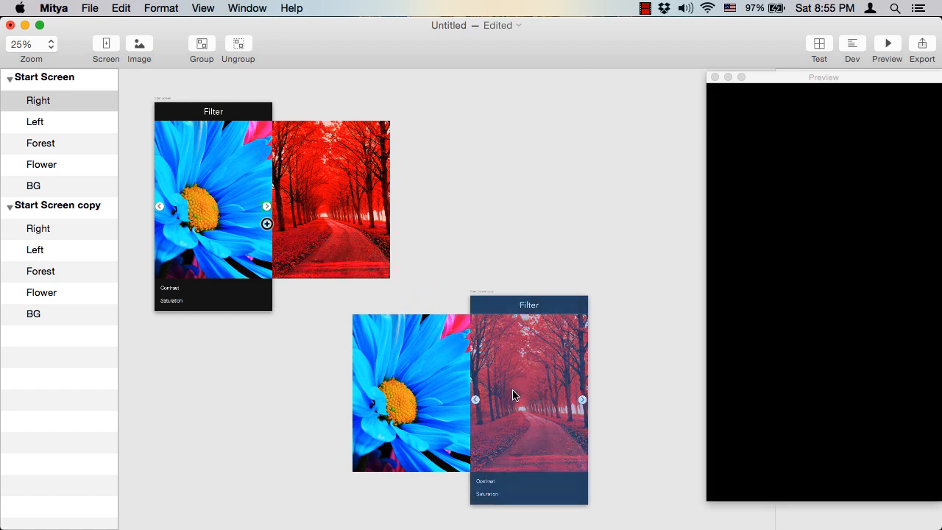
click(475, 400)
drag(475, 417, 186, 192)
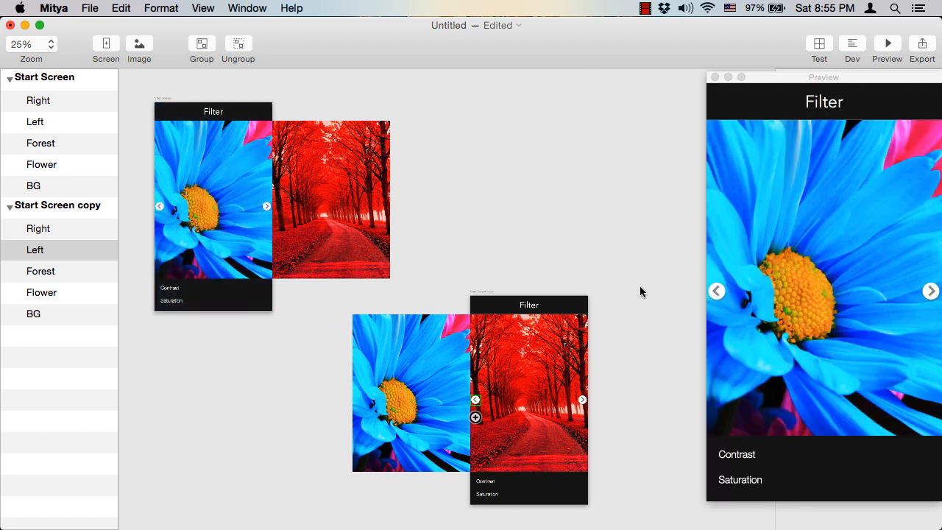
Test the arrow transitions between the flower and forest photos in the preview
click(930, 292)
click(931, 293)
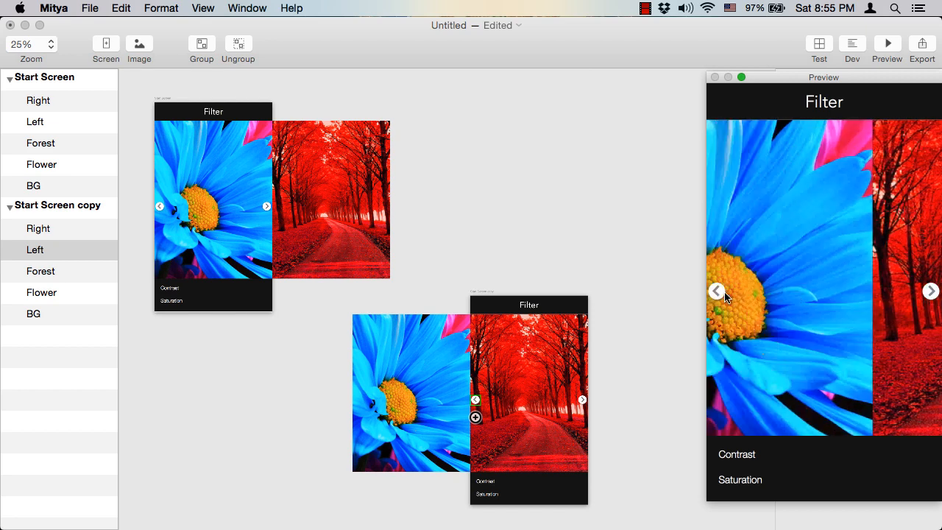
click(931, 292)
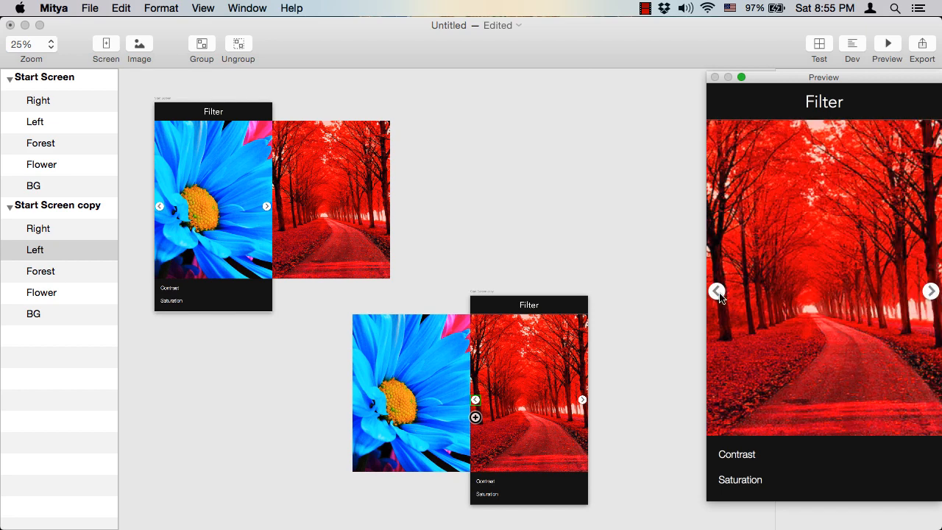
click(934, 292)
click(933, 293)
click(718, 291)
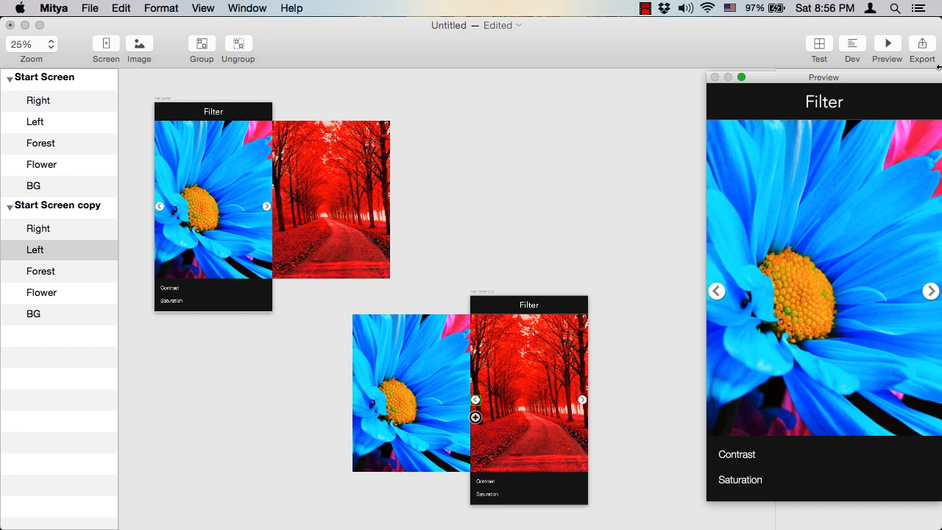
Narrow the main prototype window so its code area sits fully visible beside the preview
drag(939, 67, 683, 70)
click(492, 90)
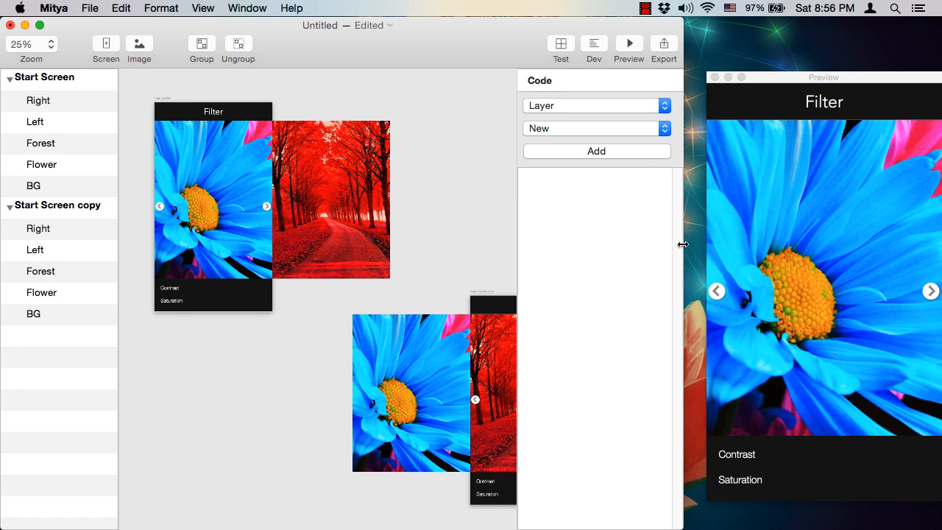
drag(682, 244, 699, 244)
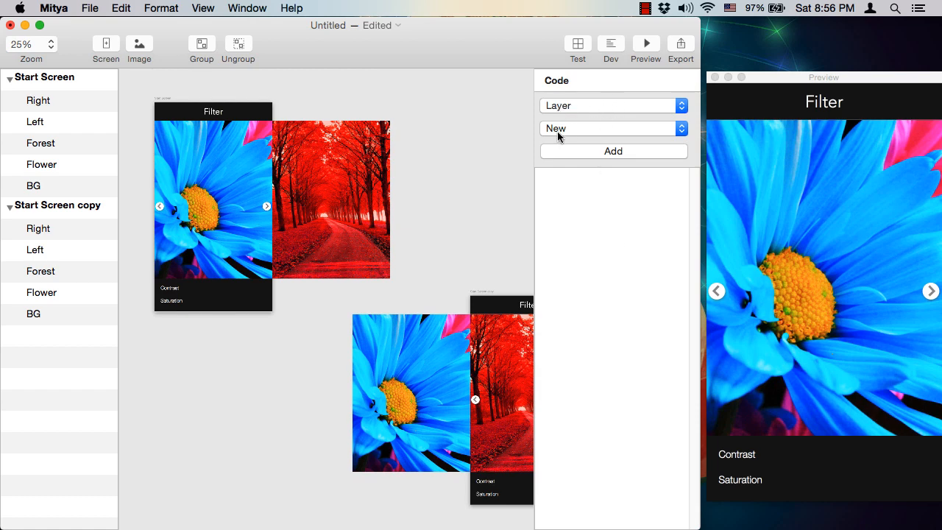
Add the code for a new Slider component and try the slider in the preview
click(567, 108)
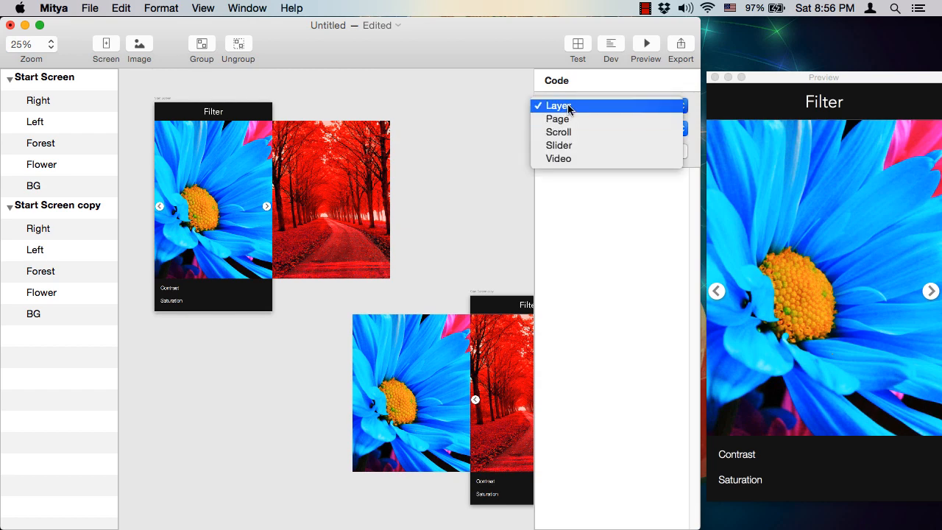
click(586, 144)
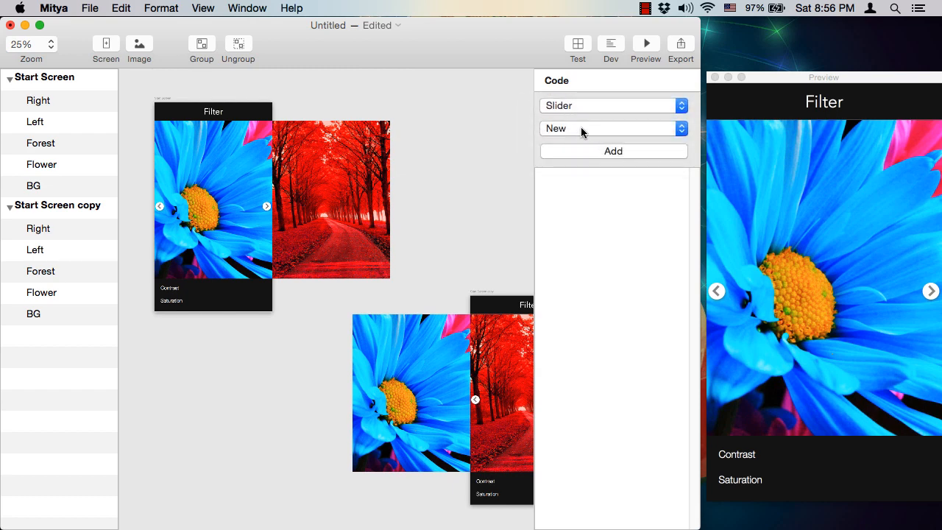
click(581, 128)
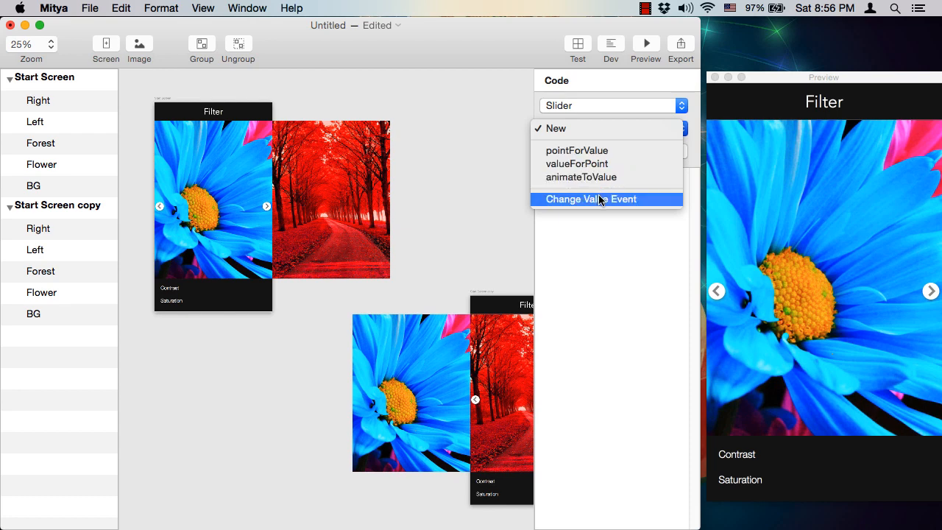
click(572, 129)
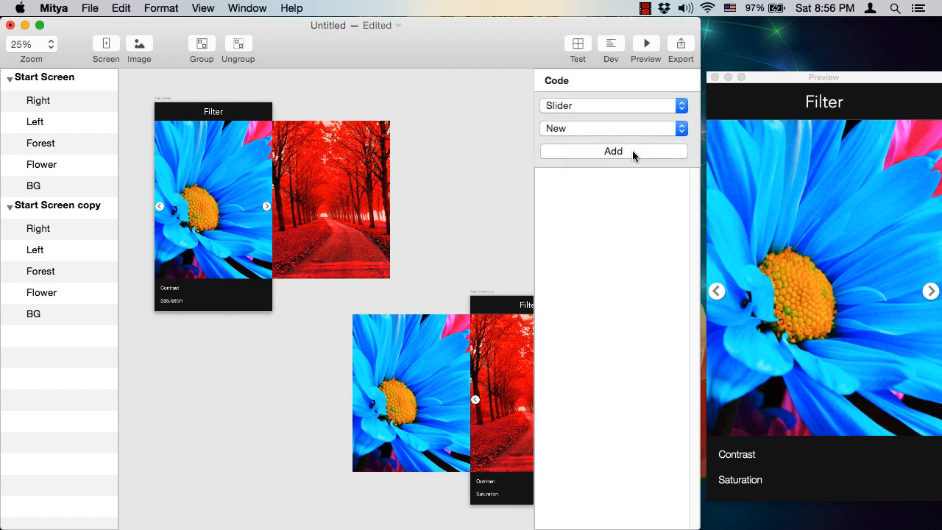
click(632, 150)
click(751, 298)
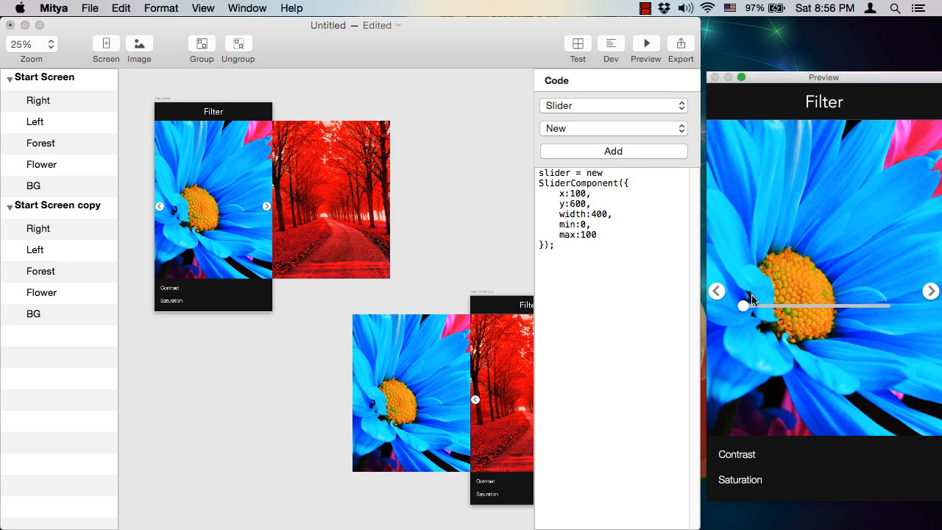
mouse_move(743, 306)
mouse_down()
mouse_move(901, 306)
mouse_move(741, 307)
mouse_move(751, 308)
mouse_up()
Position the slider beside the Saturation label by setting x to 200 and y to 1070 in its code
click(572, 193)
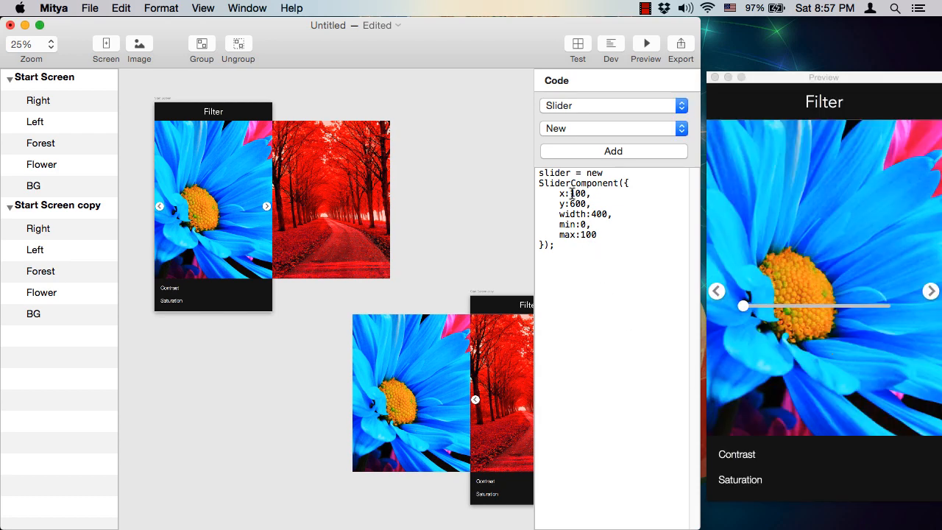
drag(572, 193, 574, 194)
text(2)
drag(570, 204, 577, 204)
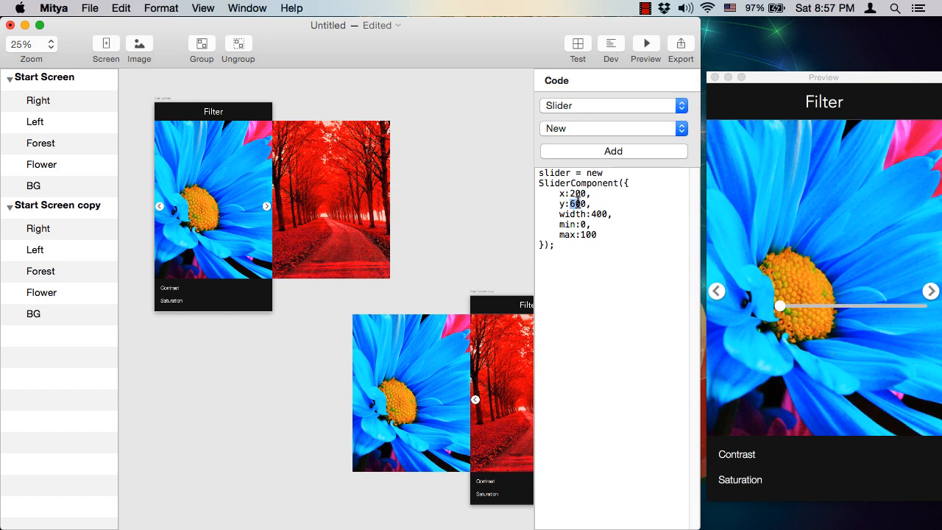
text(107)
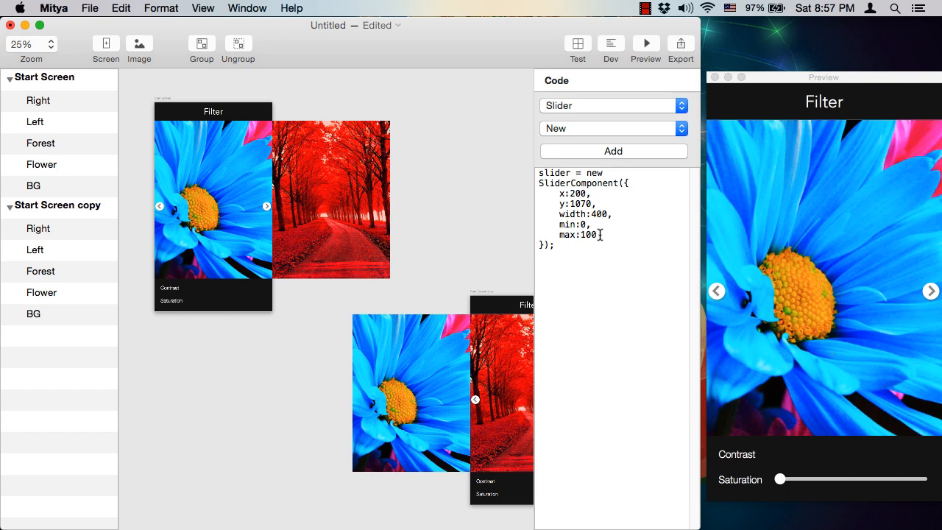
Add value:100 after the max property in the slider code and try the slider in the preview
text(,)
key(Return)
text(value:100)
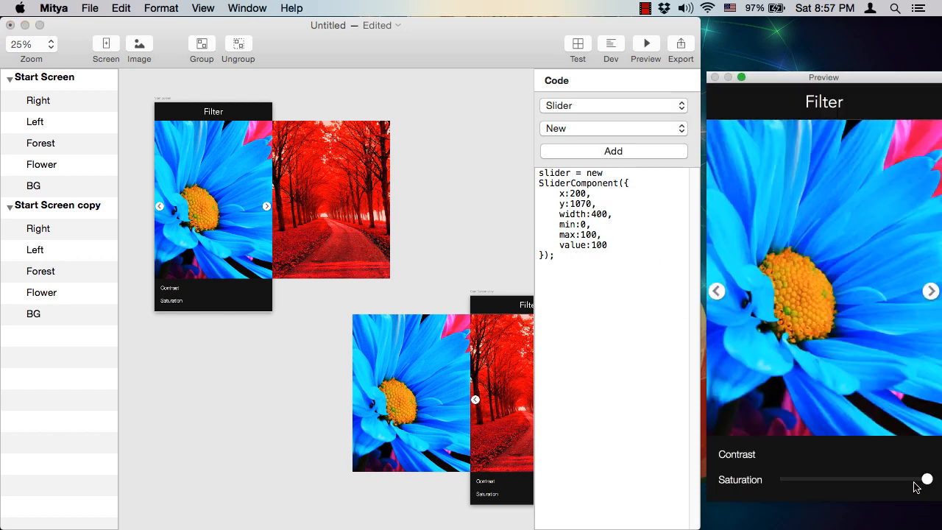
drag(926, 479, 891, 479)
Add the Slider component's Change Value Event code to the Start Screen
click(76, 83)
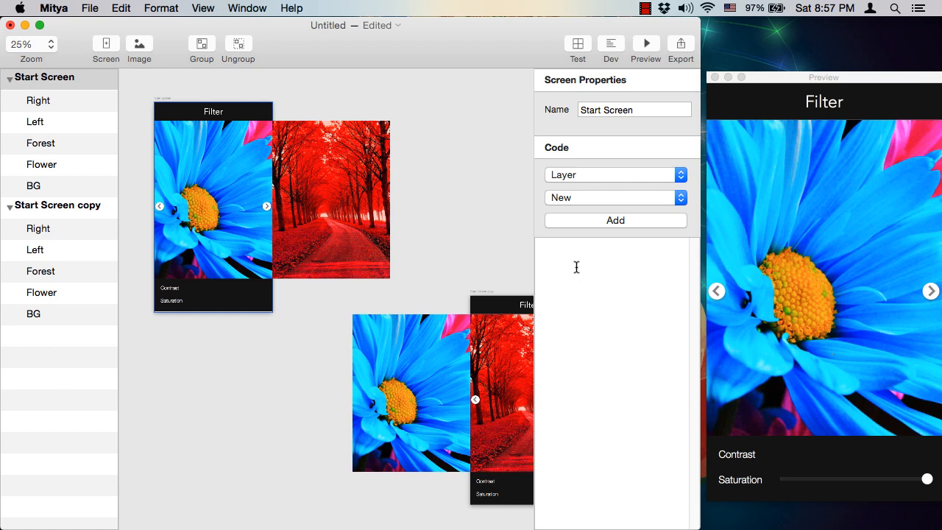
click(575, 174)
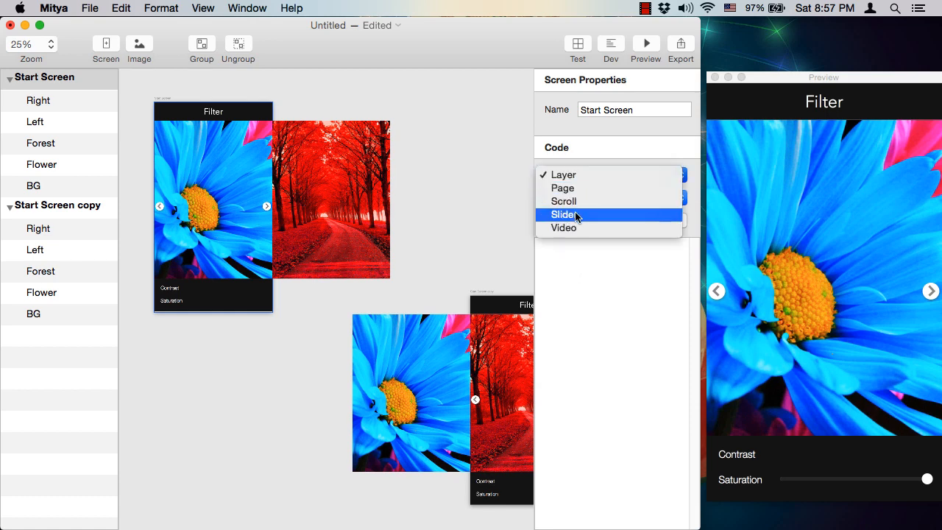
click(576, 215)
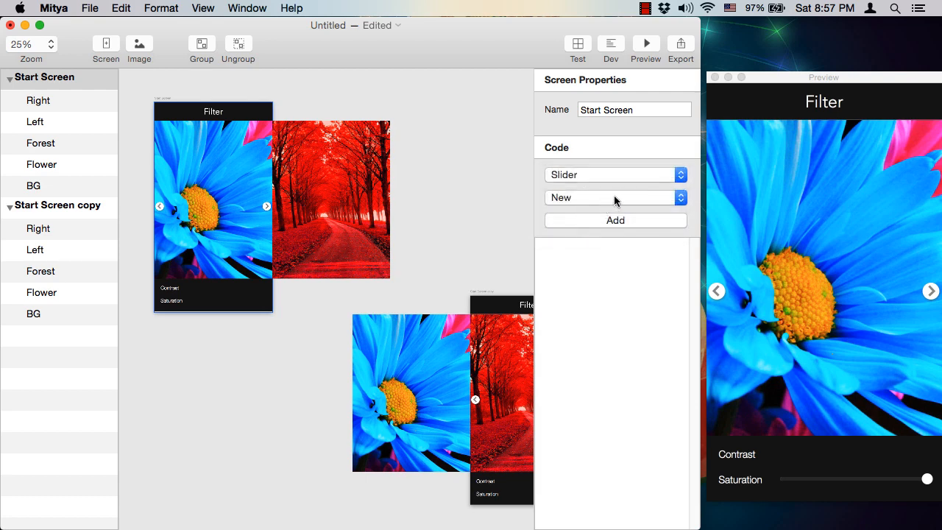
click(614, 198)
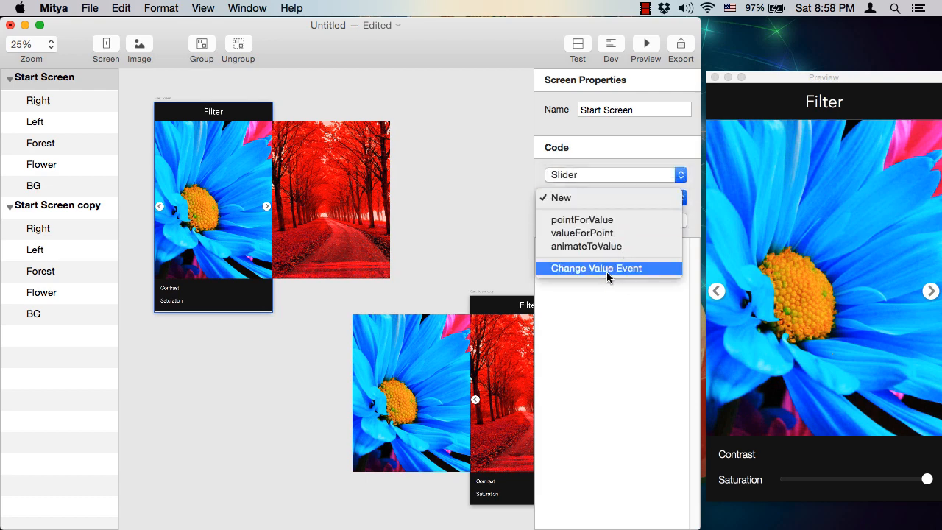
click(647, 269)
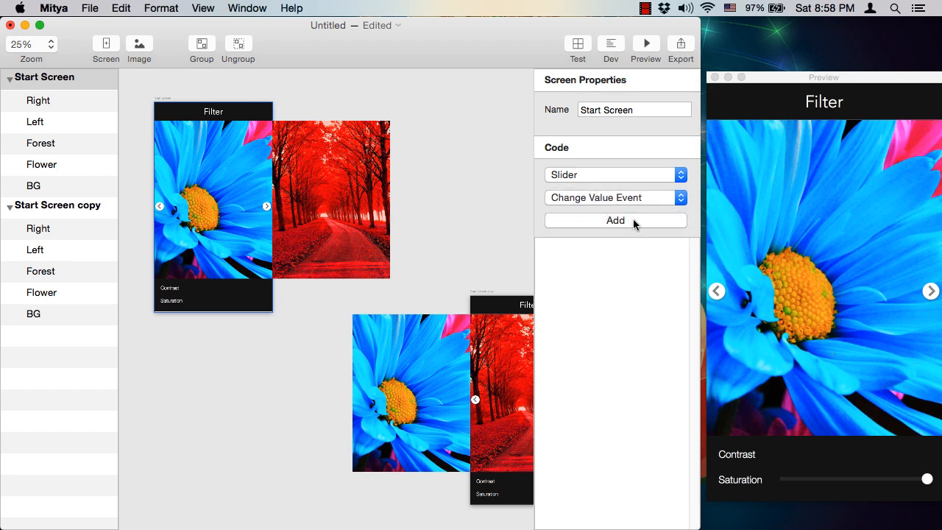
click(633, 218)
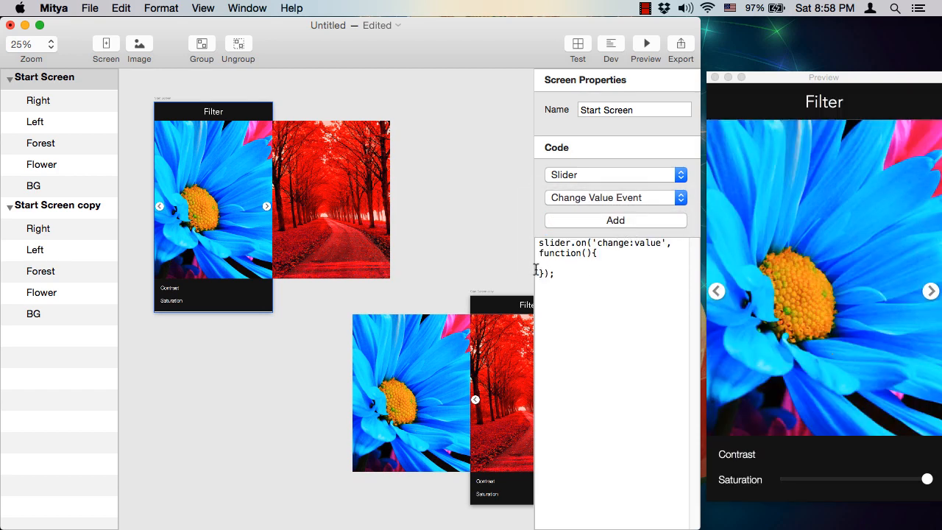
Widen the code area and write Flower.saturate = slider.value; inside the Start Screen's change:value function
drag(533, 269, 413, 259)
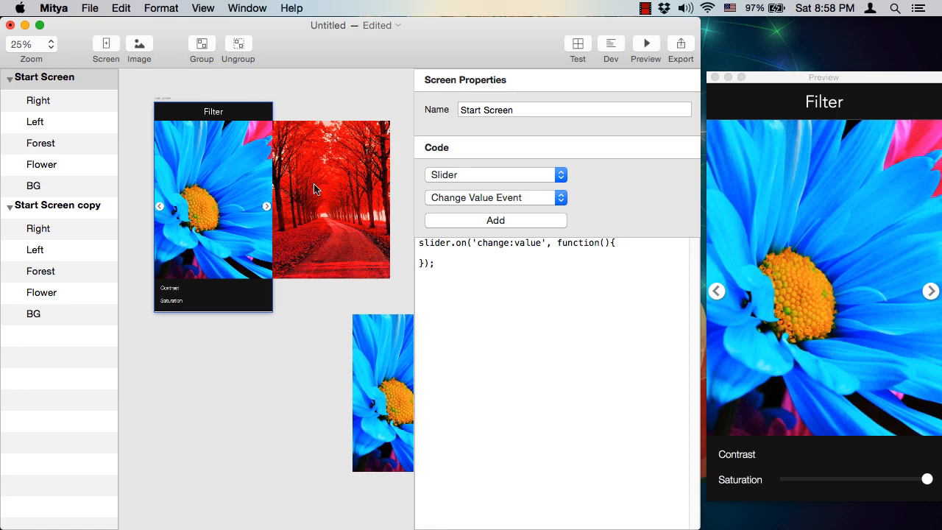
click(450, 251)
text(Flower.sat)
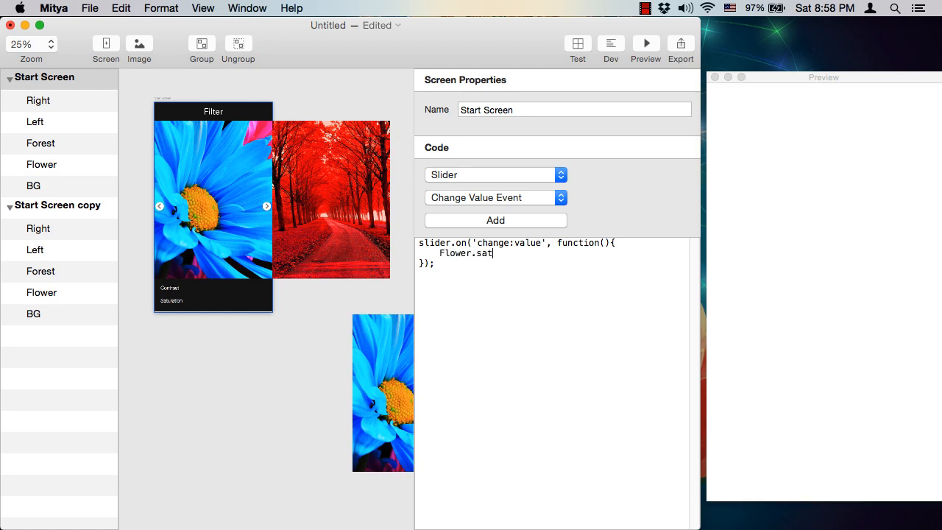
text(urate = slider.value;)
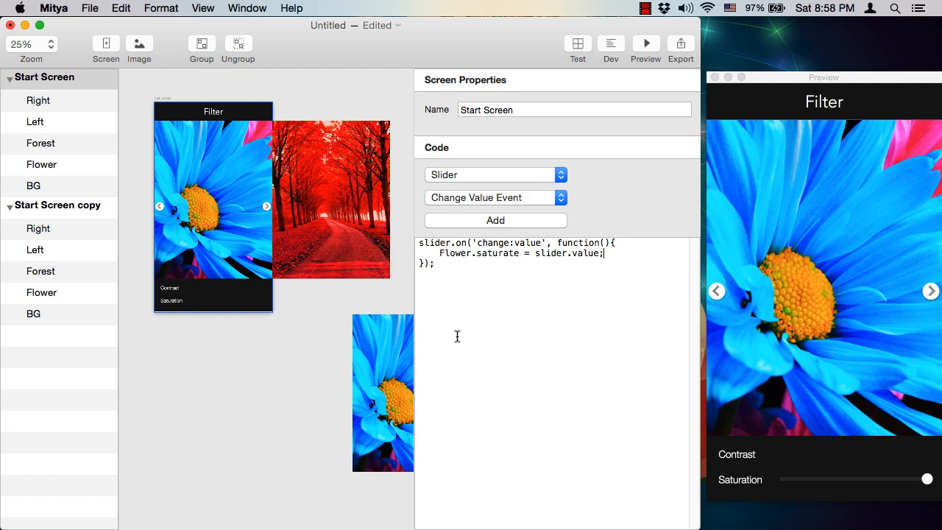
Test the Saturation slider in the preview on the flower photo and on the forest photo
click(849, 405)
drag(927, 480, 780, 479)
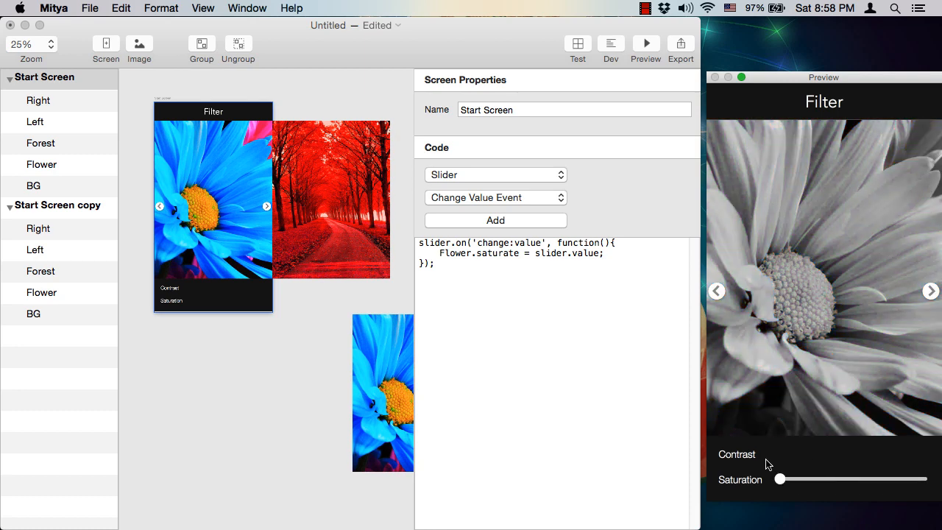
click(930, 291)
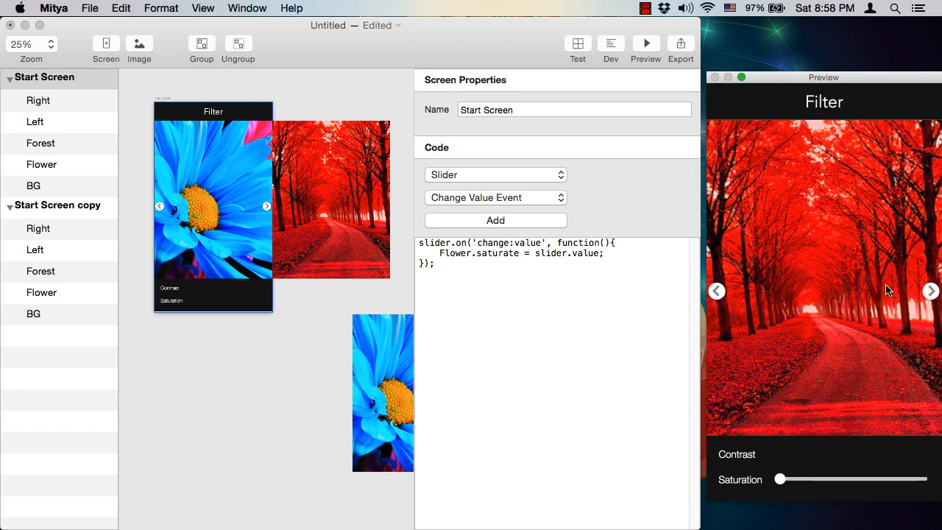
mouse_move(780, 479)
mouse_down()
mouse_move(794, 489)
mouse_move(925, 485)
mouse_move(779, 484)
mouse_up()
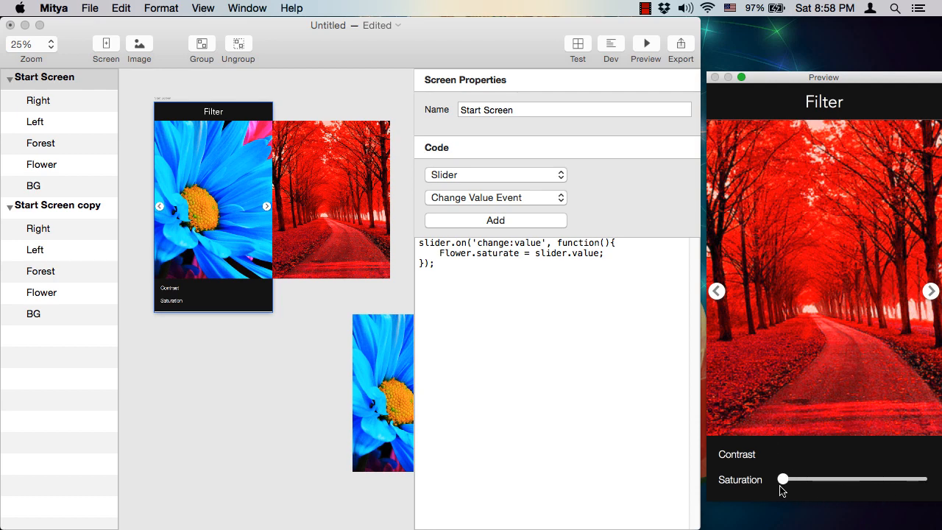
Add a slider Change Value Event containing Forest.saturate = slider.value; to the Start Screen copy and test it on the forest photo in the preview
click(77, 210)
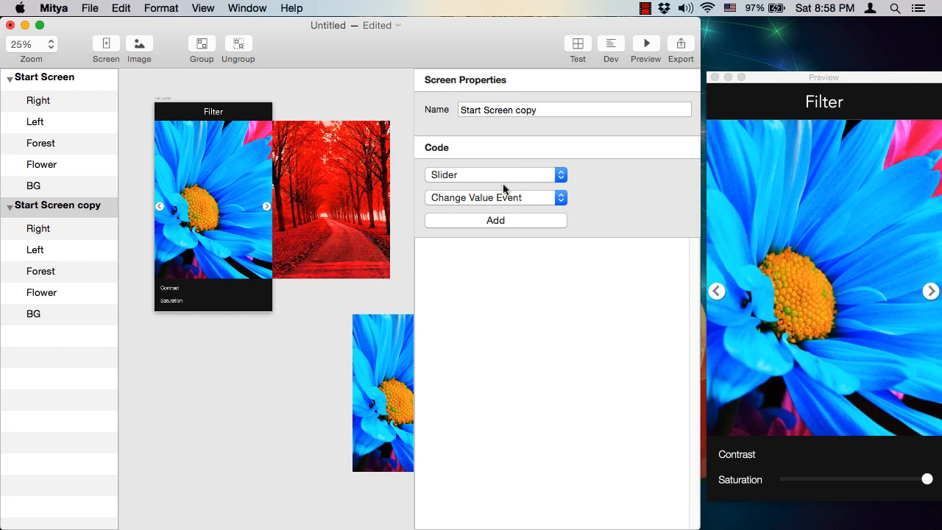
click(503, 222)
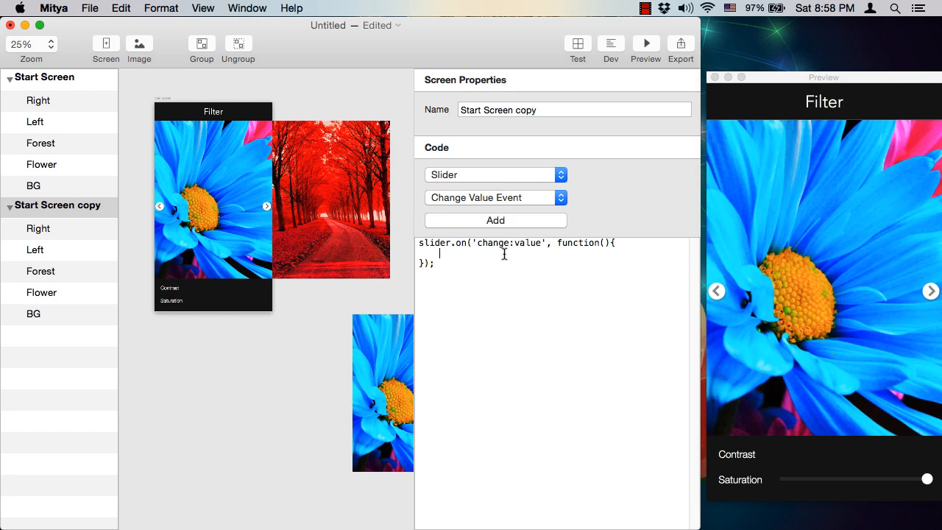
text(Forest.saturate = sli)
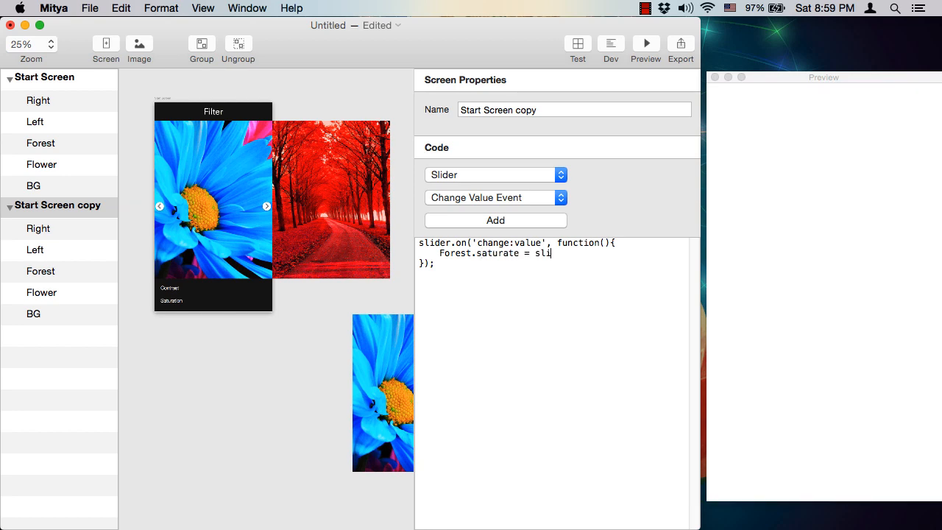
text(der.value;)
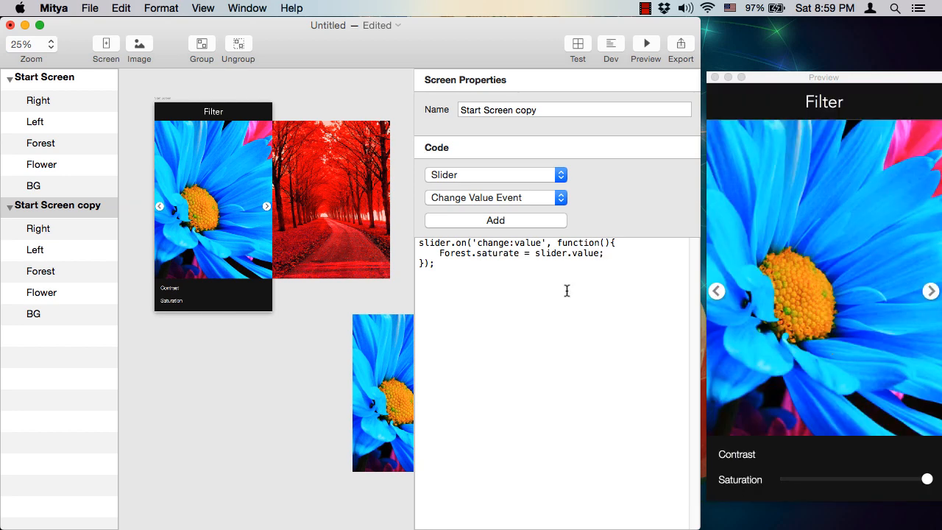
click(930, 290)
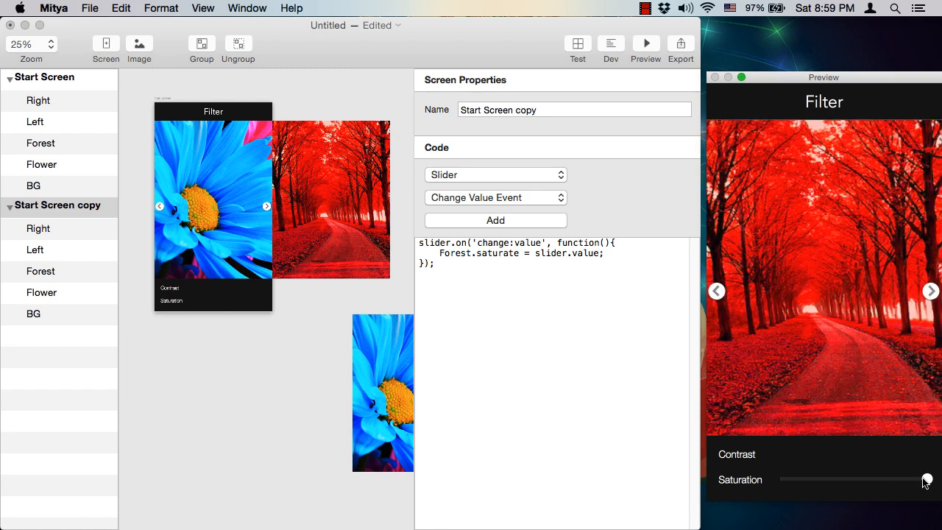
drag(925, 482, 769, 479)
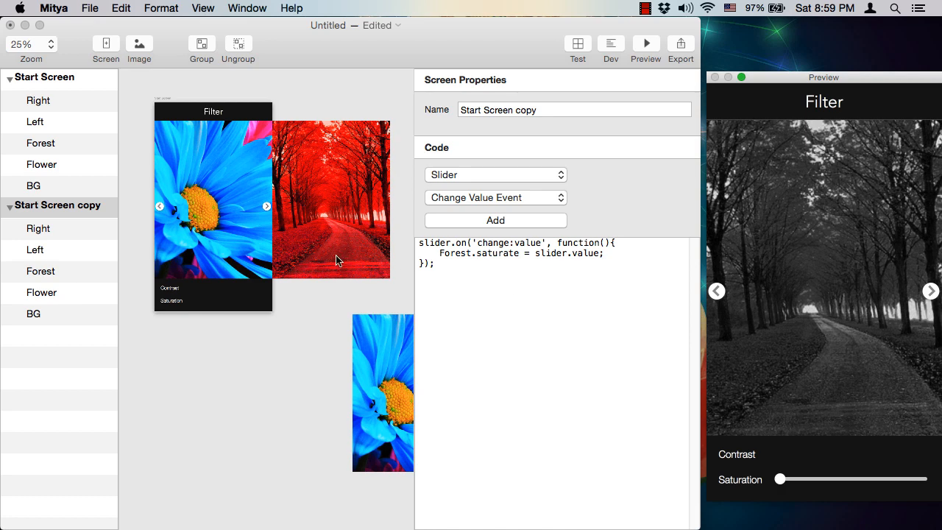